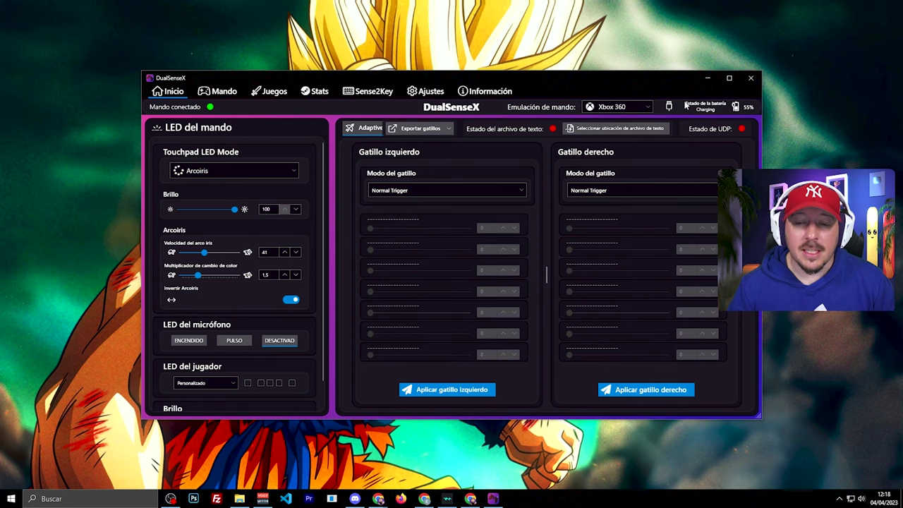
# Maximize the window and look through the available touchpad LED modes, keeping Arcoiris.
pyautogui.click(730, 77)
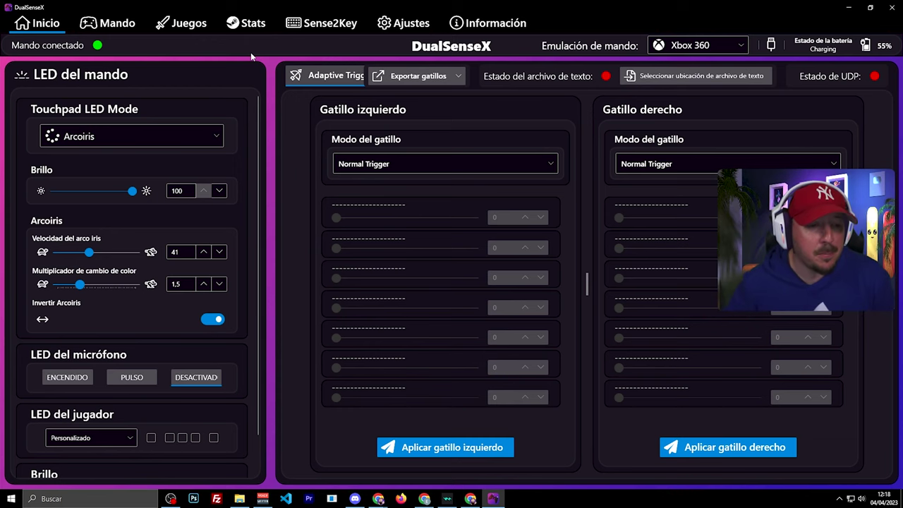
pyautogui.click(196, 135)
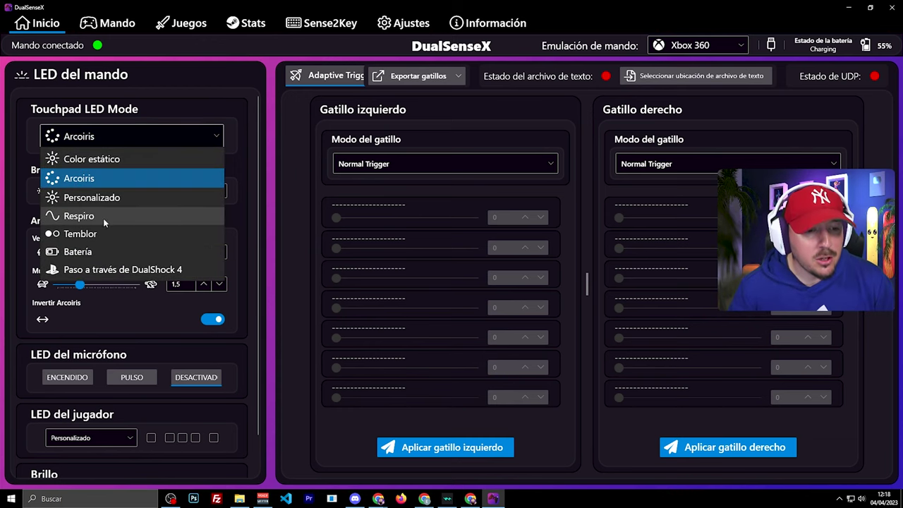
pyautogui.click(196, 111)
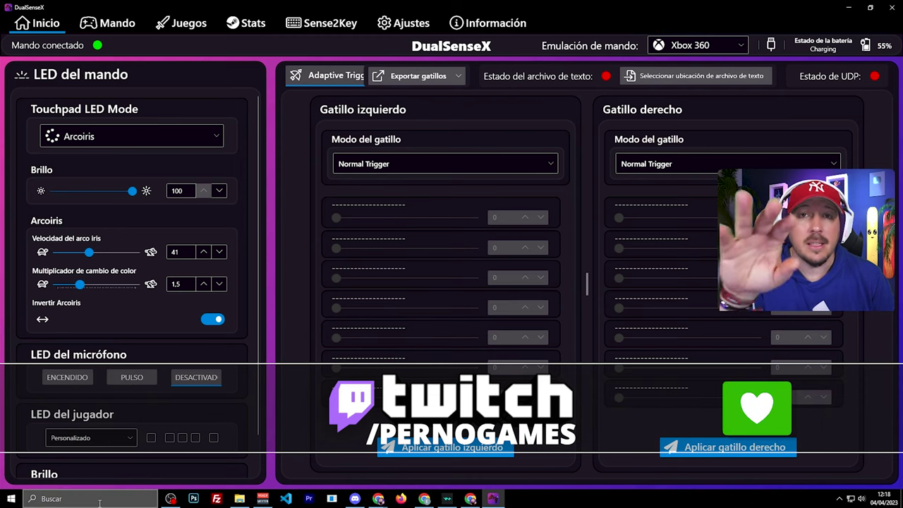
# Set the custom player LED pattern so that only its second light is on.
pyautogui.click(97, 375)
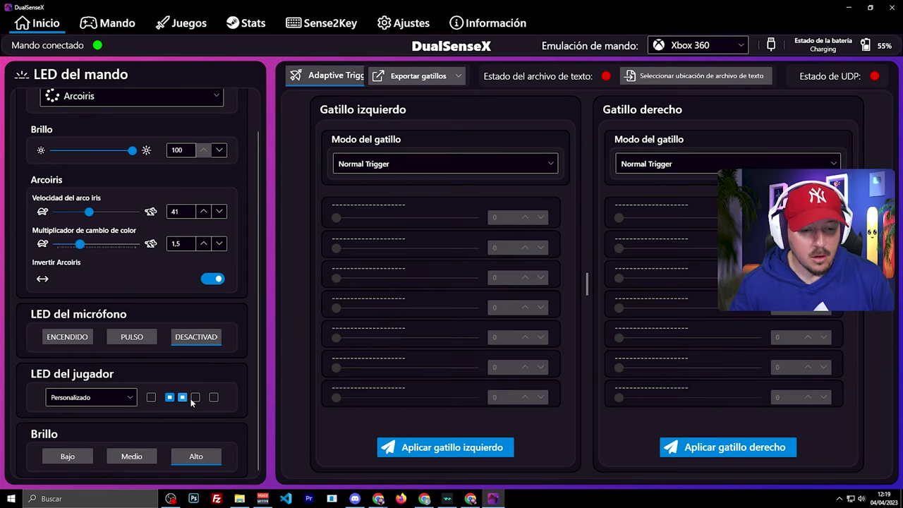
pyautogui.click(188, 399)
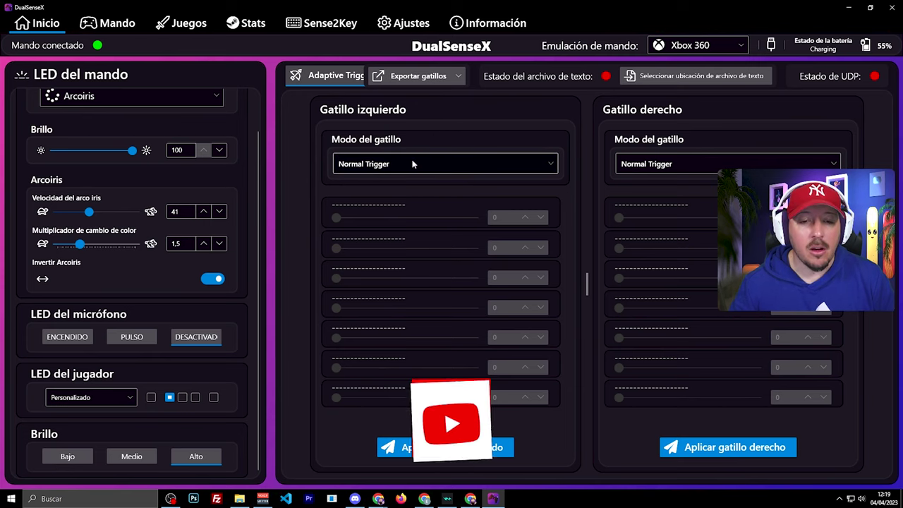
# Set the left trigger's mode to Automatic Gun.
pyautogui.click(524, 167)
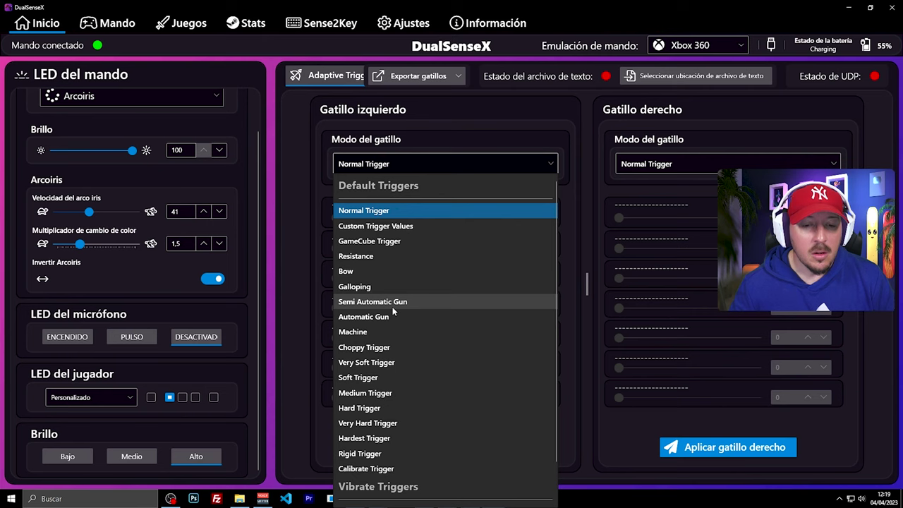
pyautogui.click(395, 317)
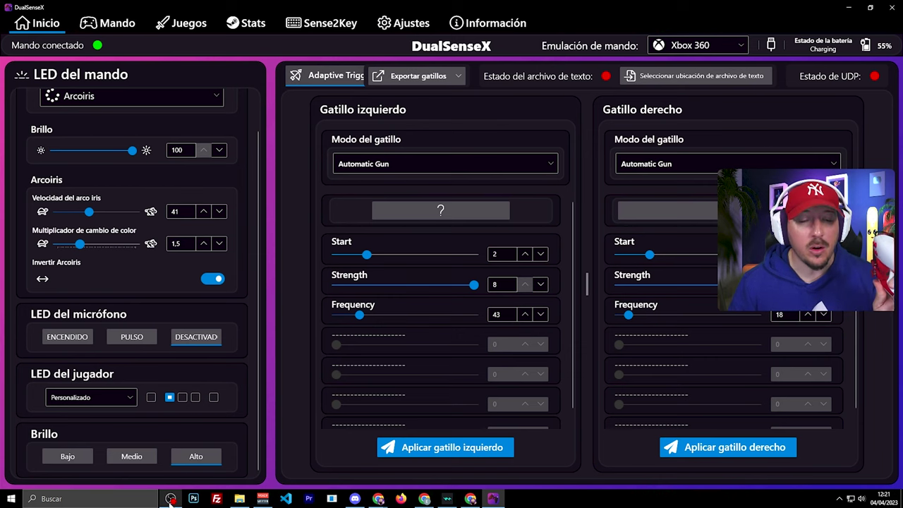
pyautogui.moveTo(170, 502)
pyautogui.click(169, 430)
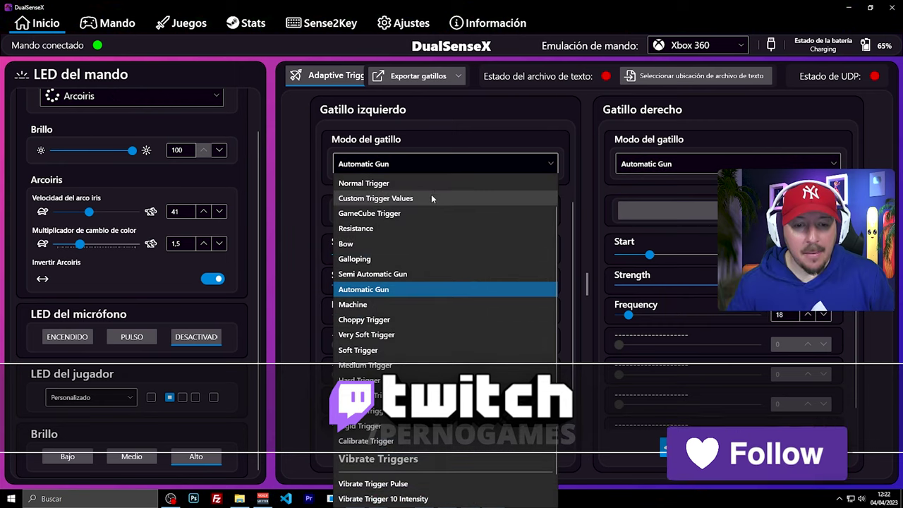
# Set the mode of both the left and the right trigger to Normal Trigger.
pyautogui.click(431, 184)
pyautogui.click(683, 166)
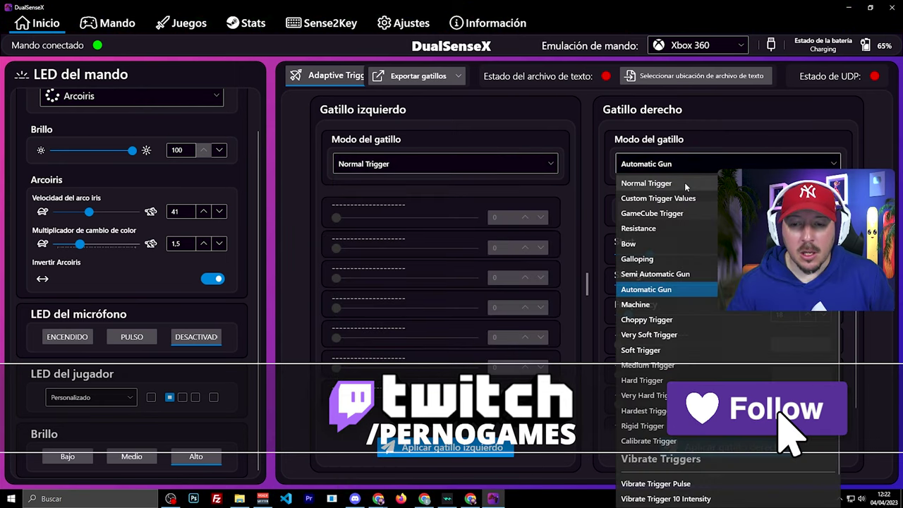
pyautogui.click(684, 183)
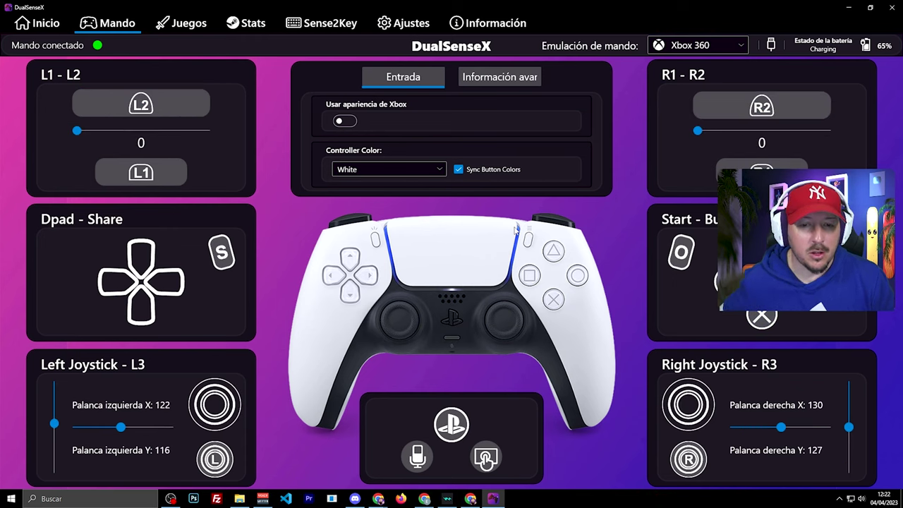
# Try the Xbox appearance on the controller view, switch it off again, and keep the controller color White.
pyautogui.click(345, 122)
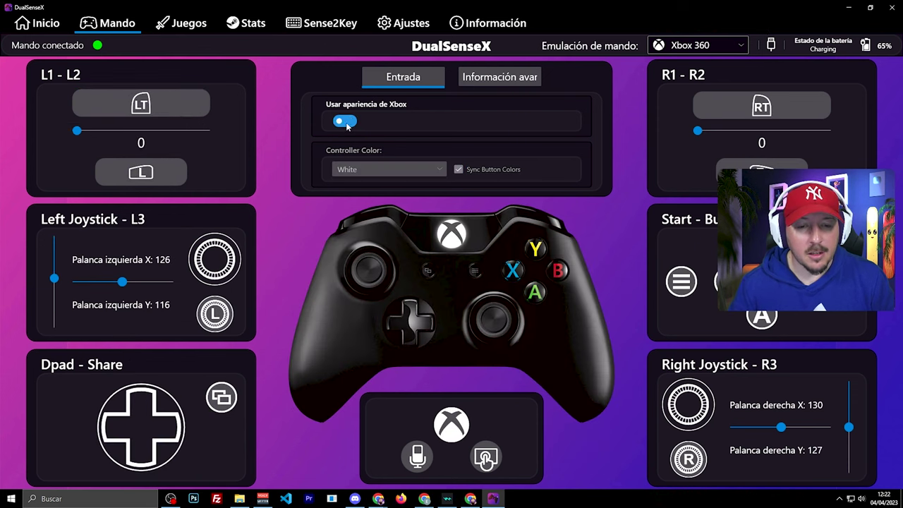
pyautogui.click(346, 121)
pyautogui.click(384, 169)
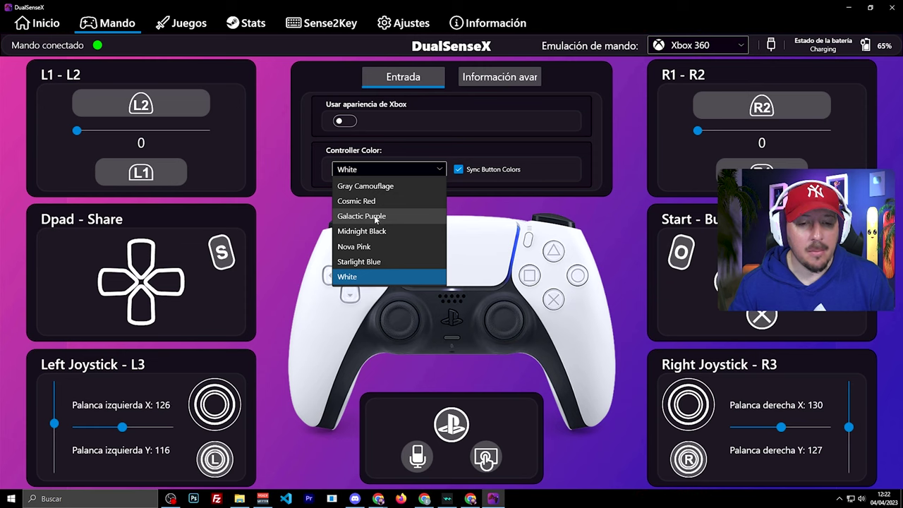
pyautogui.click(409, 276)
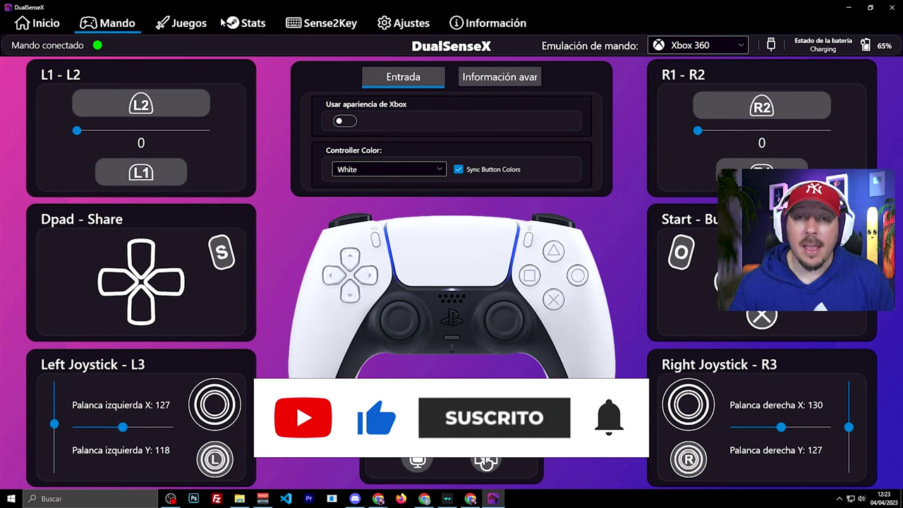
# Look through the game mods list, the controller usage statistics and the Sense2Key profiles.
pyautogui.click(185, 26)
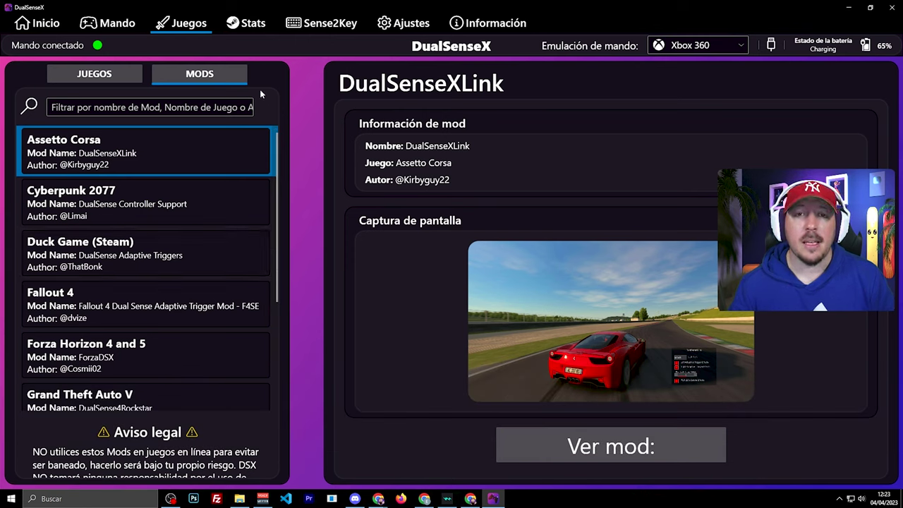
pyautogui.click(247, 23)
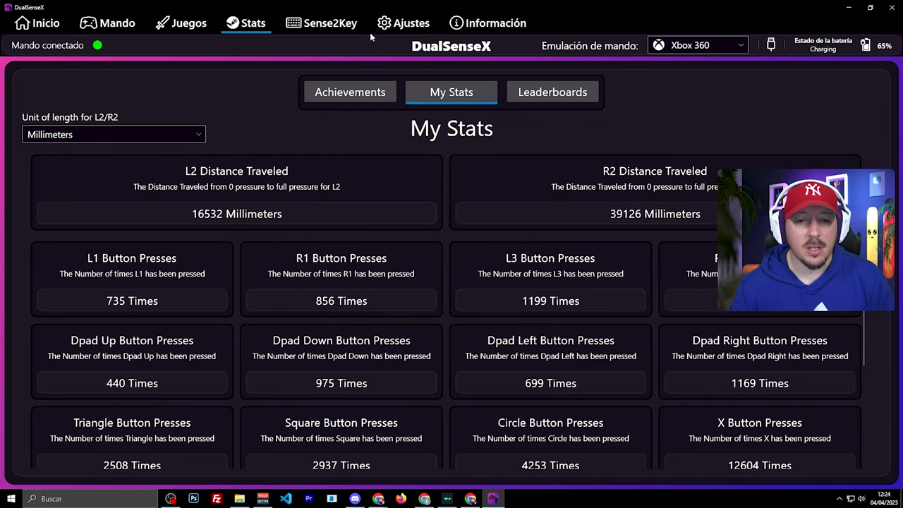
pyautogui.click(352, 21)
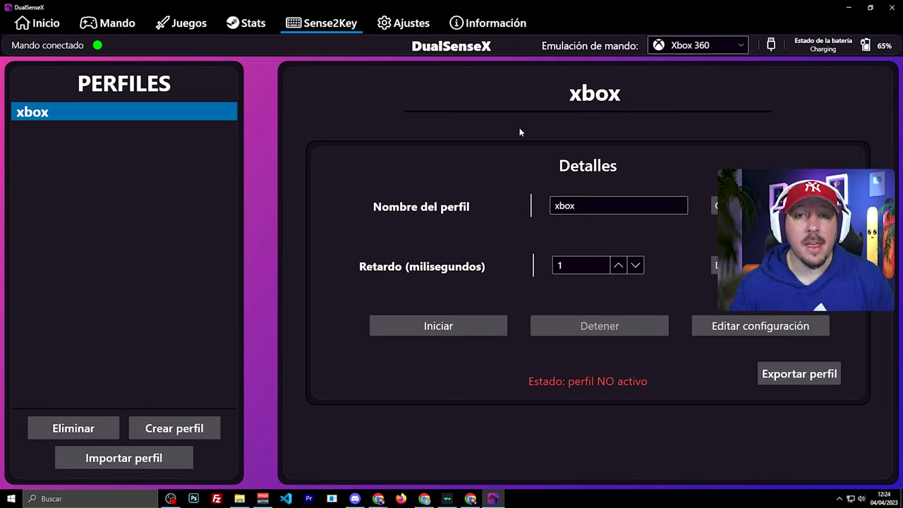
# Review the application settings, from the language down to the accent color.
pyautogui.click(407, 27)
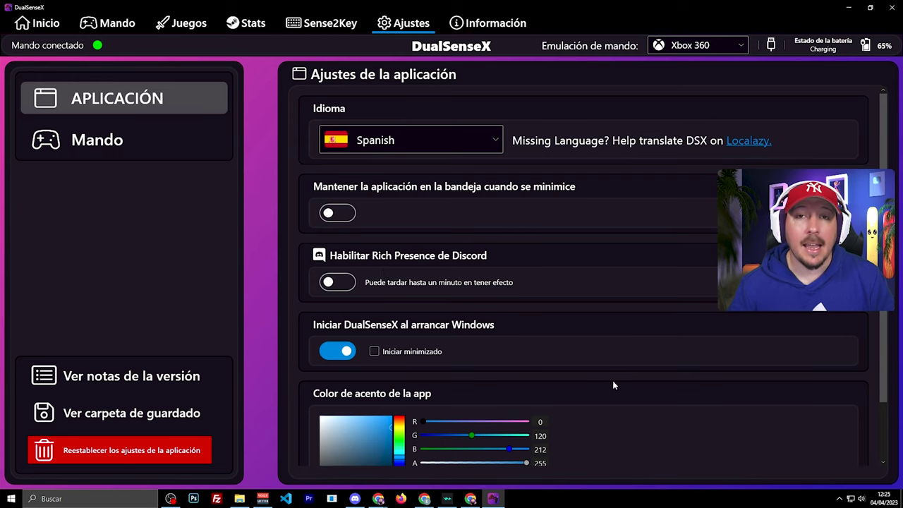
pyautogui.scroll(-2, 588, 382)
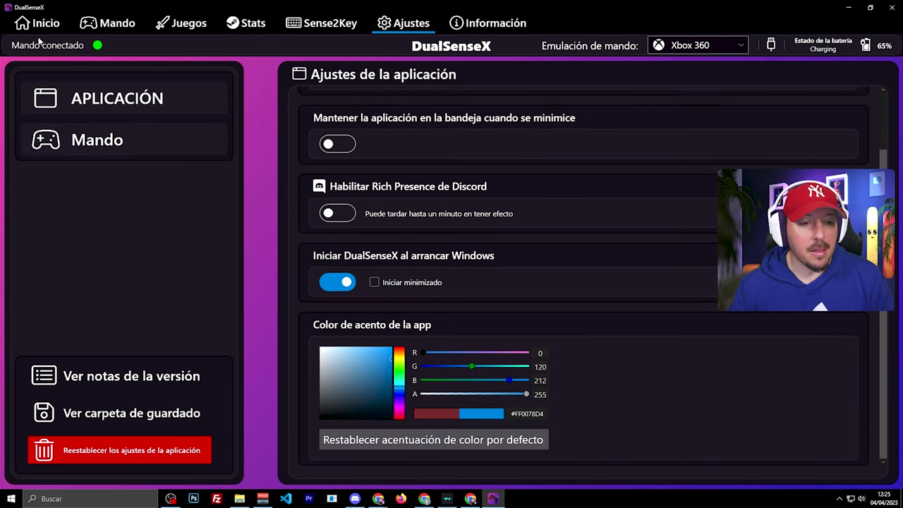
# Show the controller's audio settings and look through the default audio devices offered for audio haptics.
pyautogui.click(109, 145)
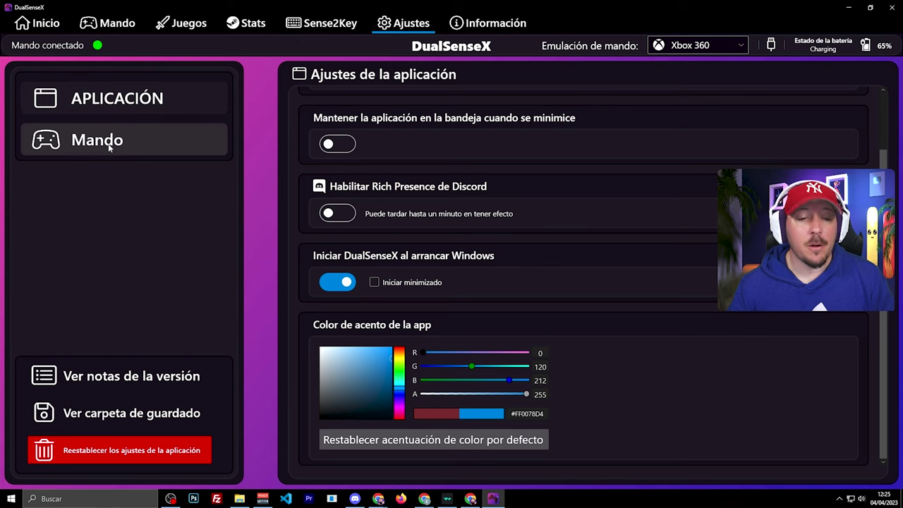
pyautogui.click(108, 143)
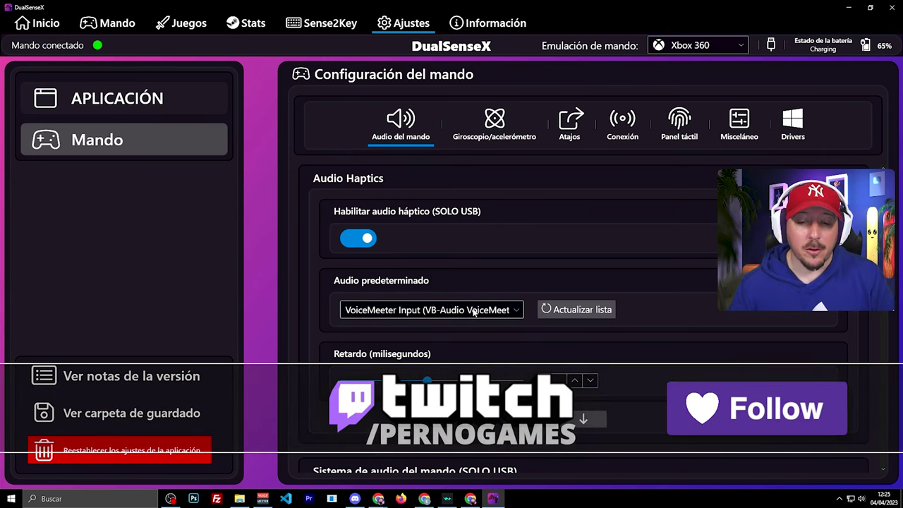
pyautogui.click(476, 316)
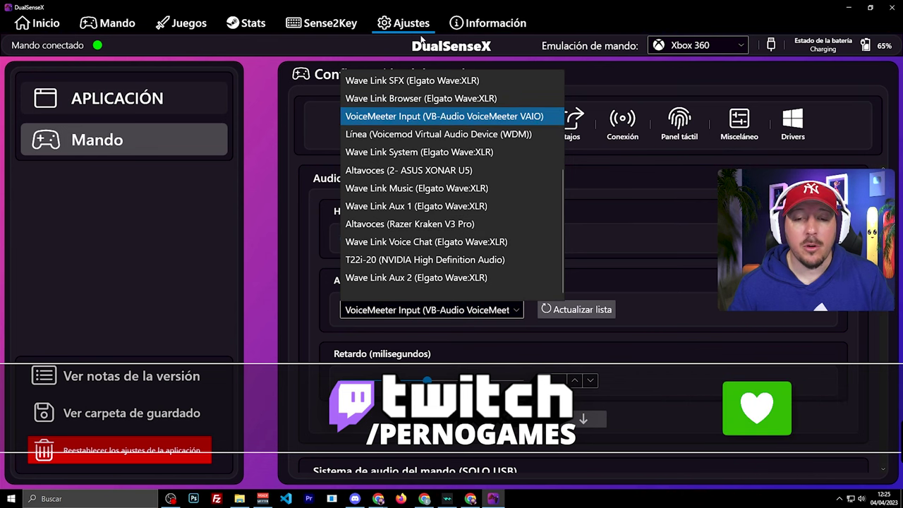
pyautogui.scroll(1, 466, 131)
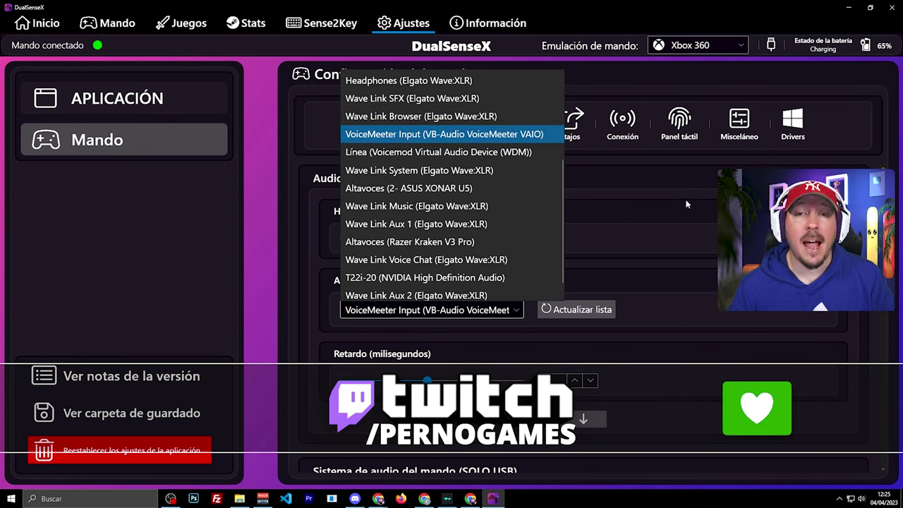
pyautogui.click(663, 200)
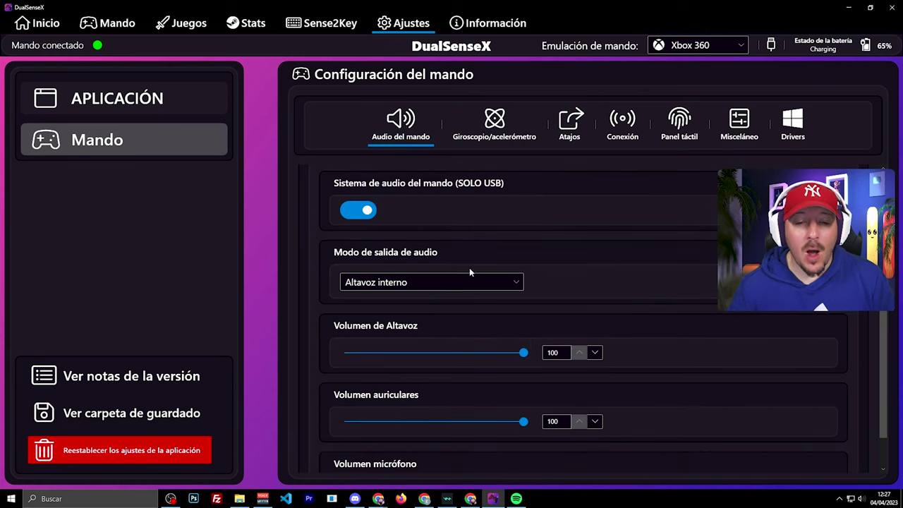
# Turn off the USB controller audio system and acknowledge the notice about replugging.
pyautogui.scroll(-1, 655, 330)
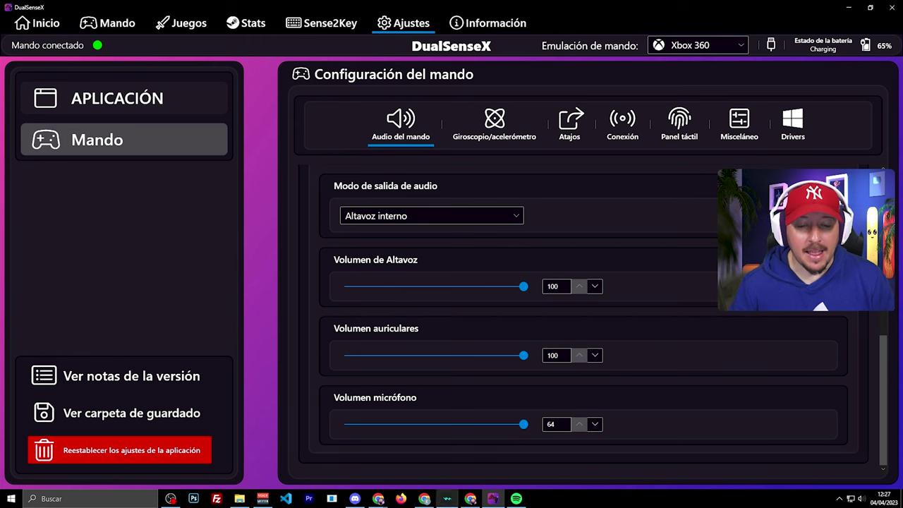
pyautogui.click(517, 501)
pyautogui.click(511, 439)
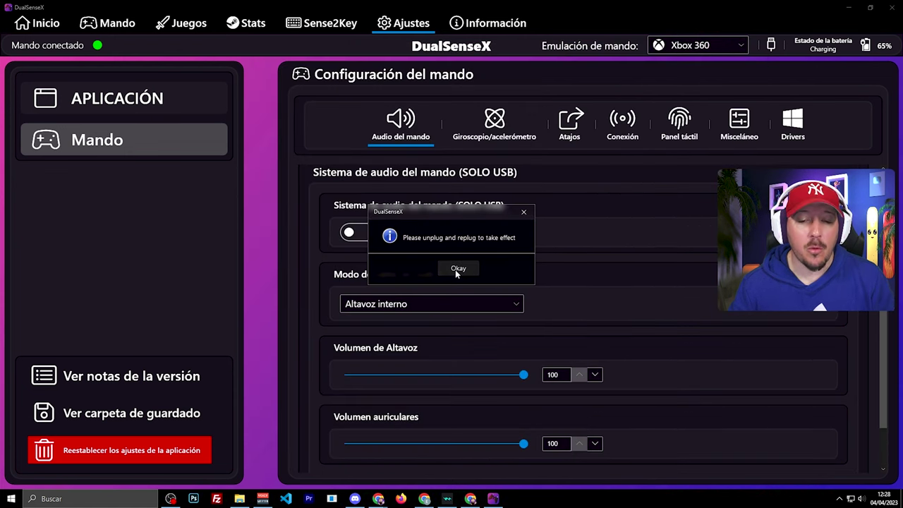
pyautogui.click(458, 270)
# Review the controller's gyroscope and accelerometer sensitivities and its microphone button shortcuts.
pyautogui.click(494, 121)
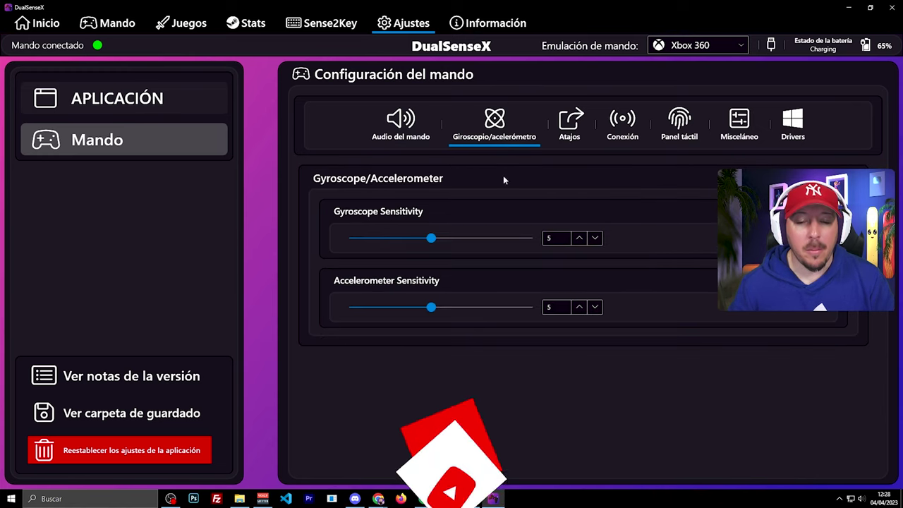
pyautogui.click(571, 122)
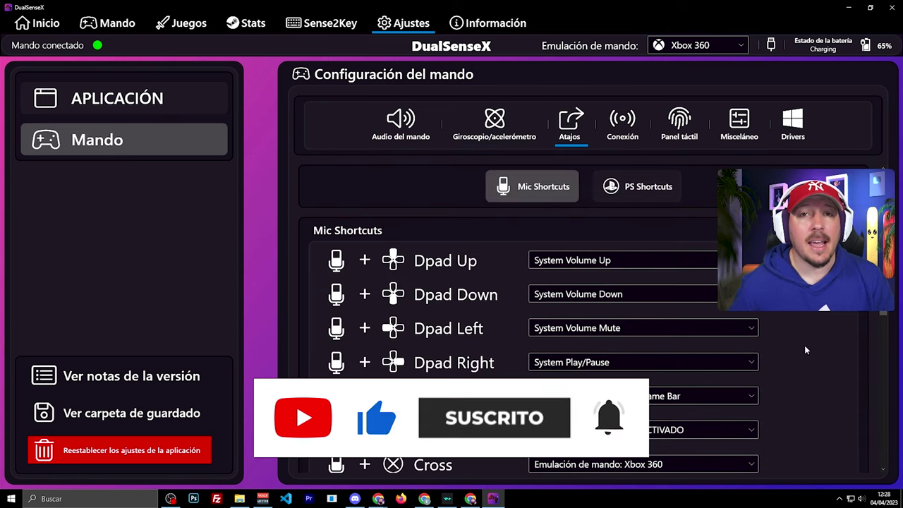
pyautogui.scroll(-3, 808, 325)
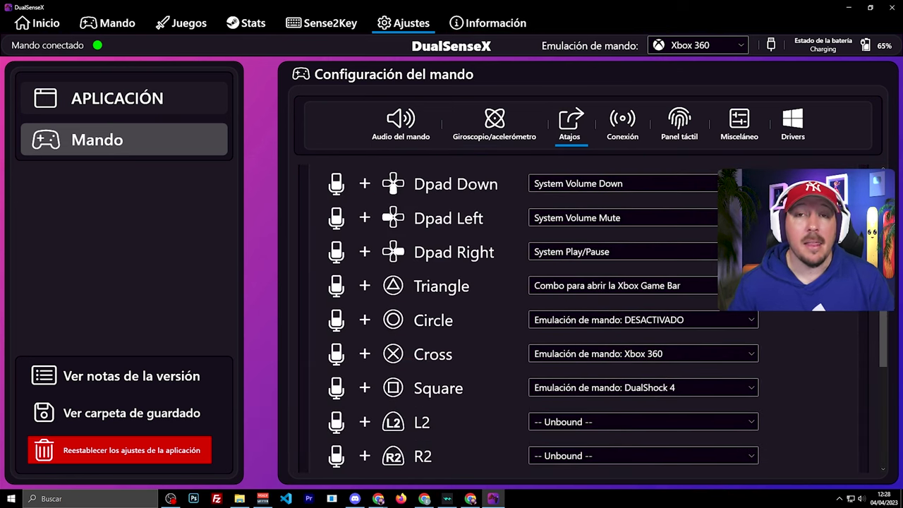
pyautogui.scroll(3, 564, 317)
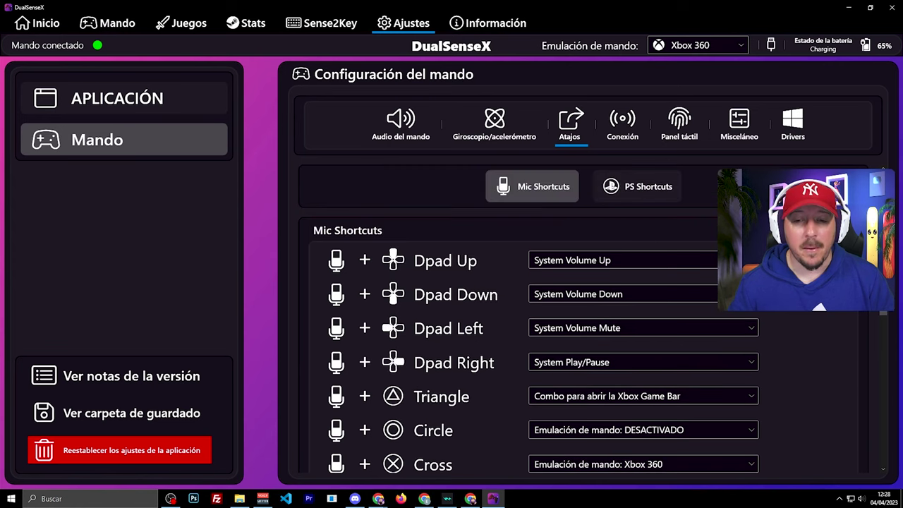
# Review the UDP connection settings and the touchpad-to-mouse options, including the sensitivity and click buttons.
pyautogui.click(622, 121)
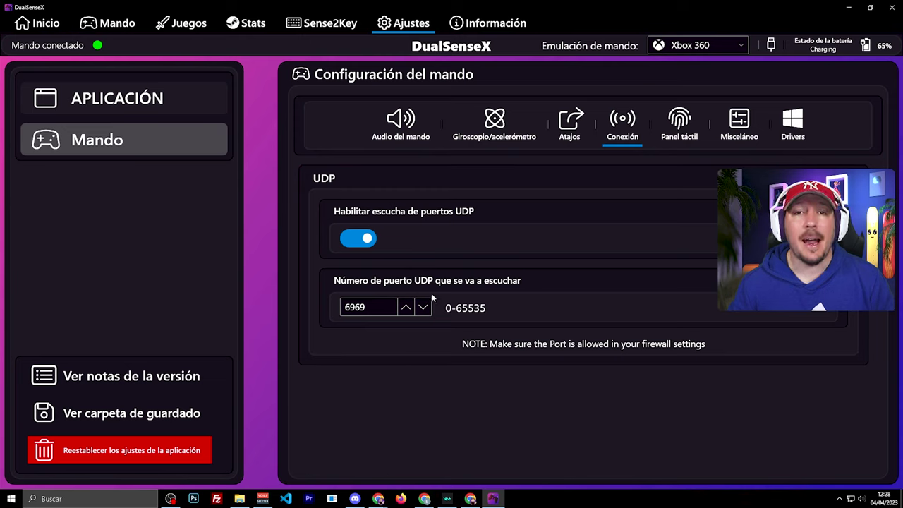
pyautogui.click(679, 123)
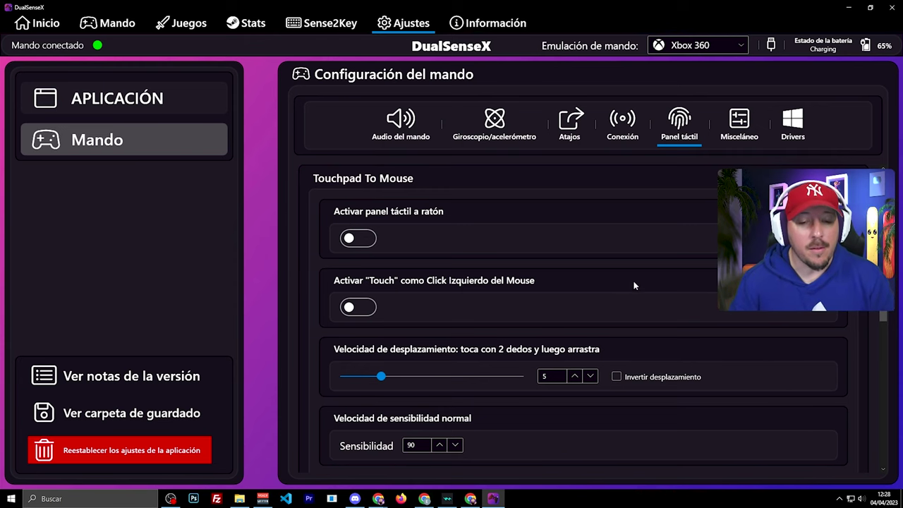
pyautogui.scroll(-3, 618, 294)
pyautogui.scroll(3, 438, 308)
pyautogui.scroll(-8, 439, 308)
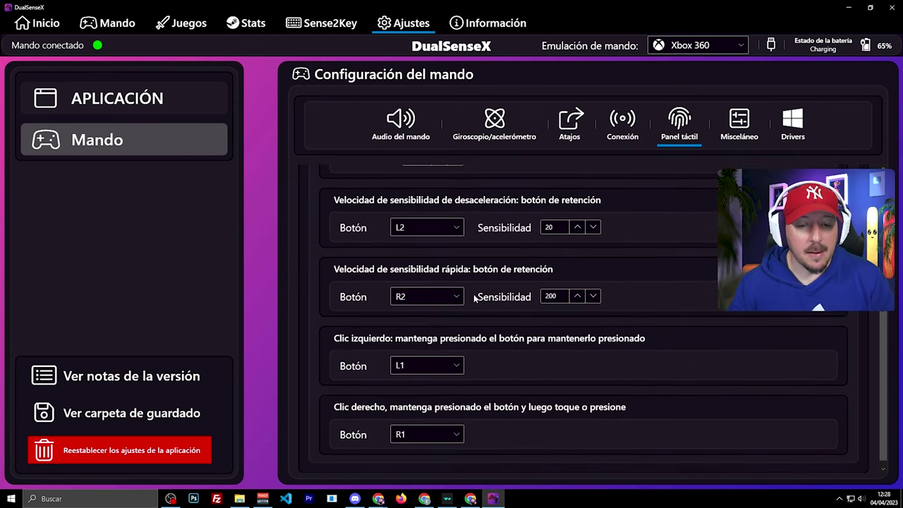
# Examine the miscellaneous controller settings, including automatic shutdown, motor strength, vibration and trigger thresholds.
pyautogui.click(741, 125)
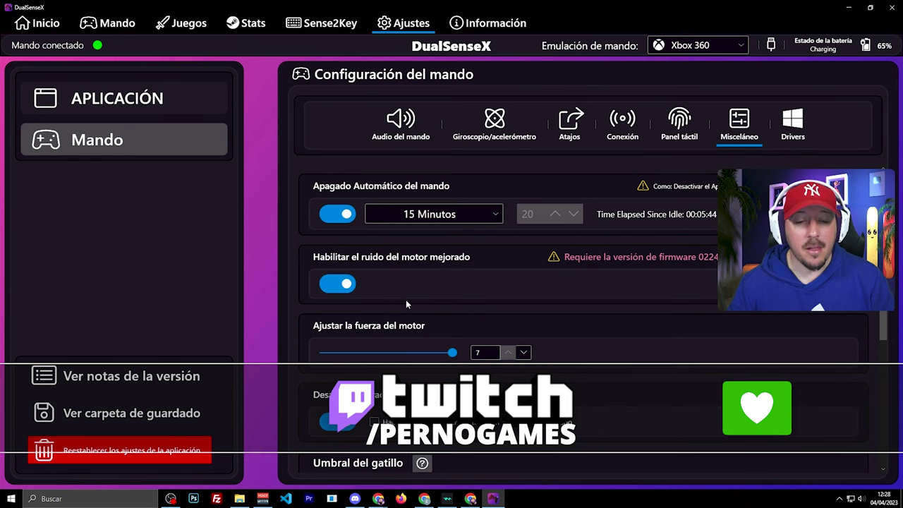
pyautogui.scroll(-3, 609, 376)
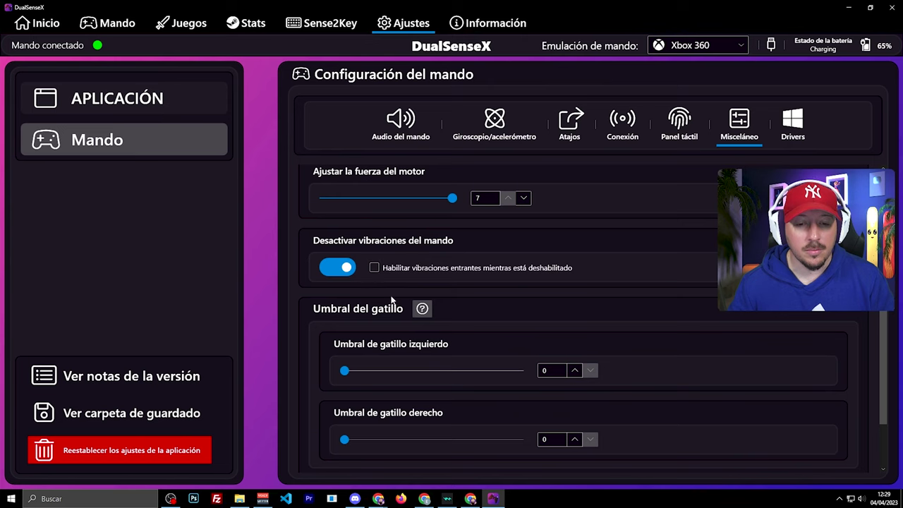
pyautogui.scroll(-2, 392, 300)
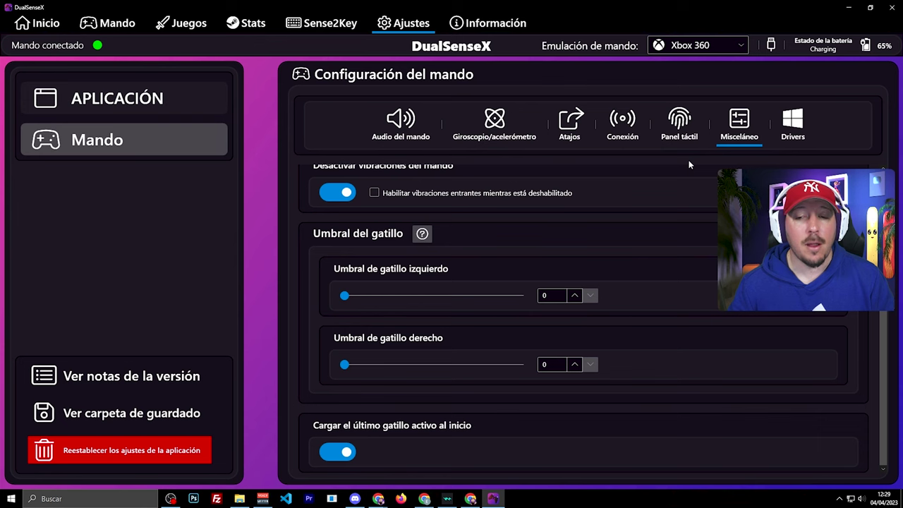
# Check the ViGEm Bus and HidHide driver status, and view the application's information page.
pyautogui.click(792, 124)
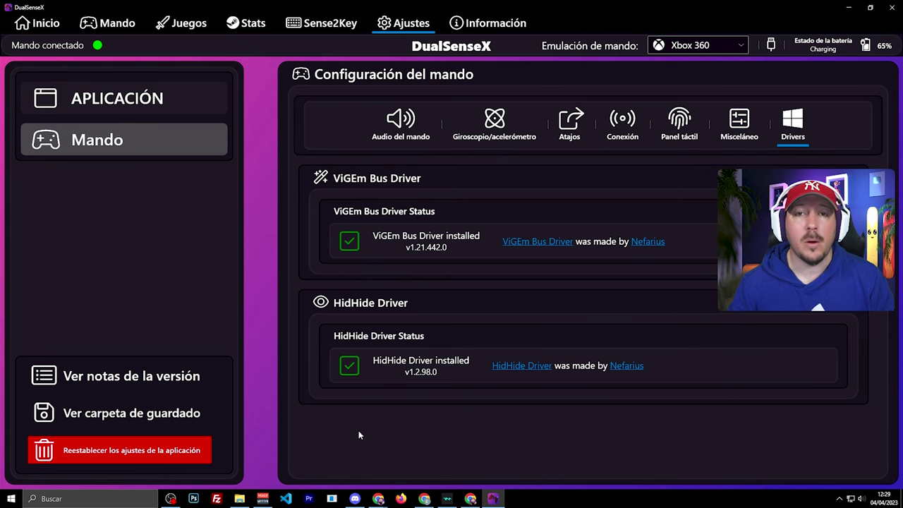
pyautogui.click(489, 22)
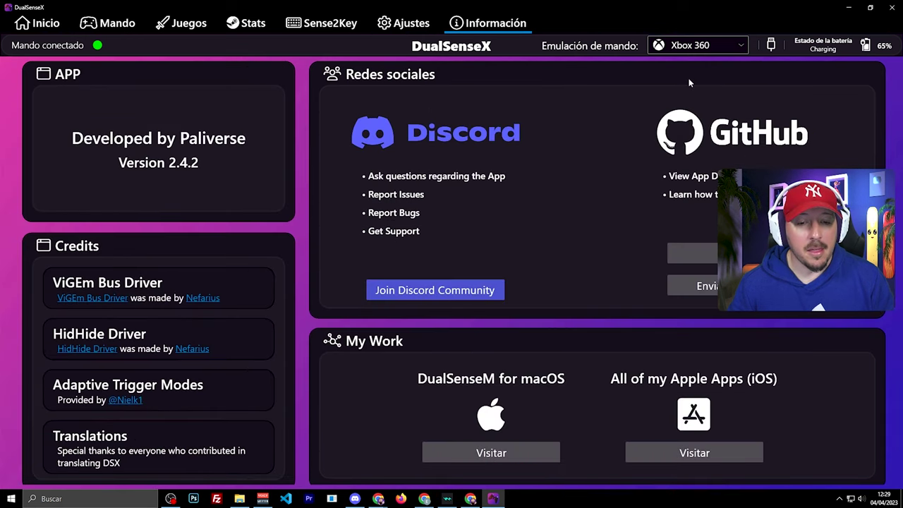